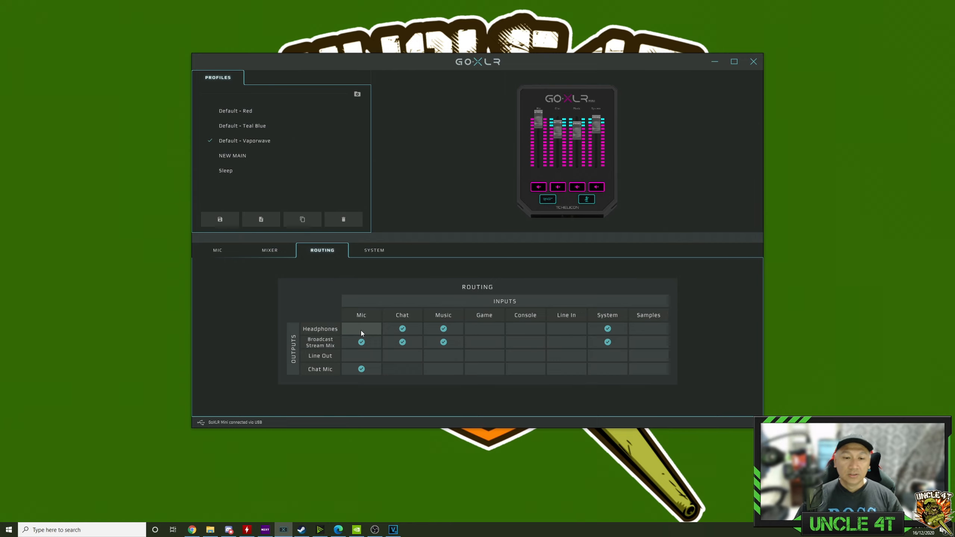
Move the GoXLR window aside, switch to the OBS Settings window and enlarge it, and minimize the GoXLR window.
{"action": "mouse_move", "coordinate": [316, 346]}
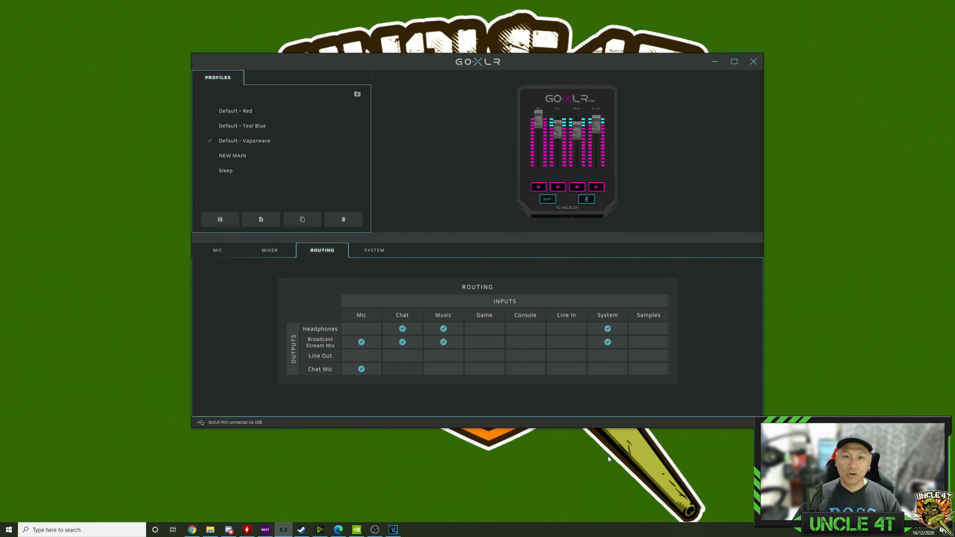
{"action": "left_click_drag", "start_coordinate": [418, 241], "coordinate": [278, 235]}
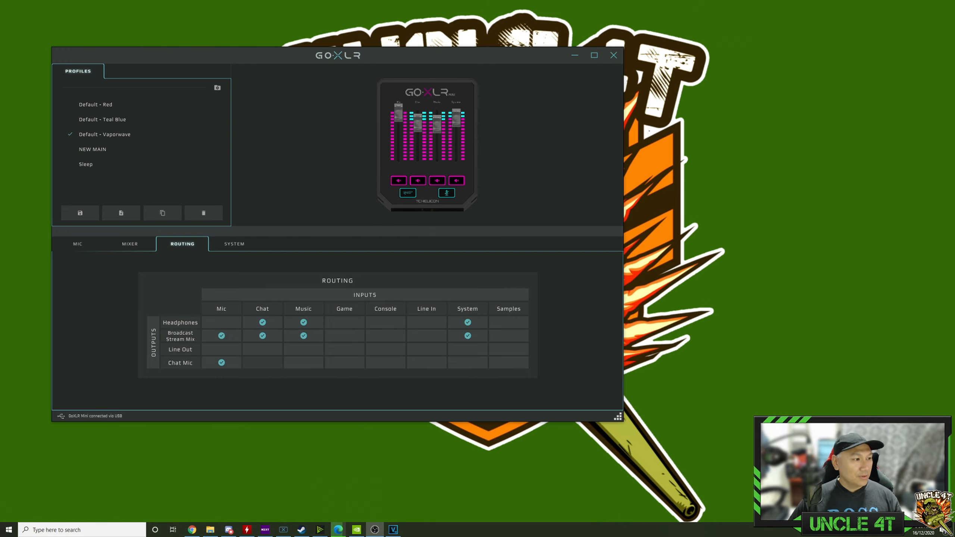
{"action": "left_click_drag", "start_coordinate": [449, 137], "coordinate": [389, 87]}
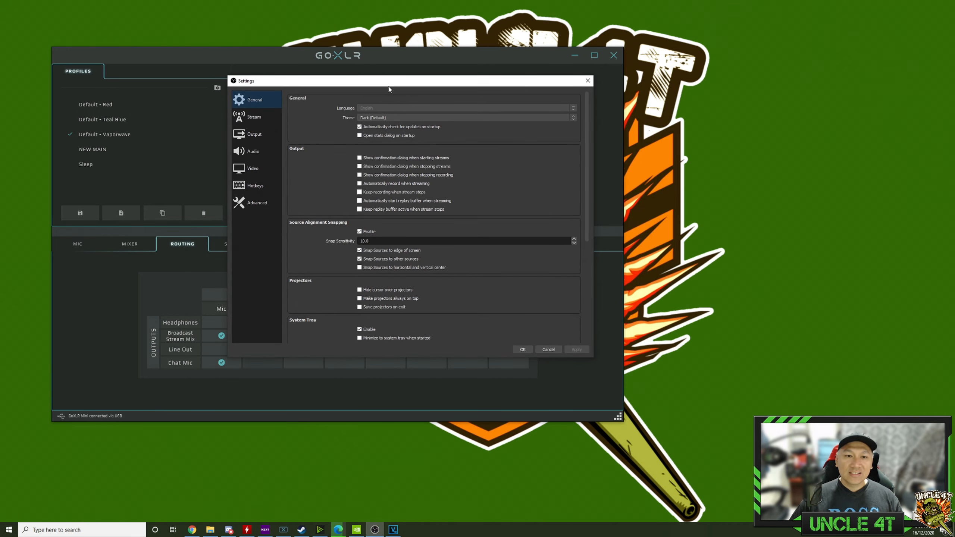
{"action": "left_click_drag", "start_coordinate": [593, 360], "coordinate": [770, 502]}
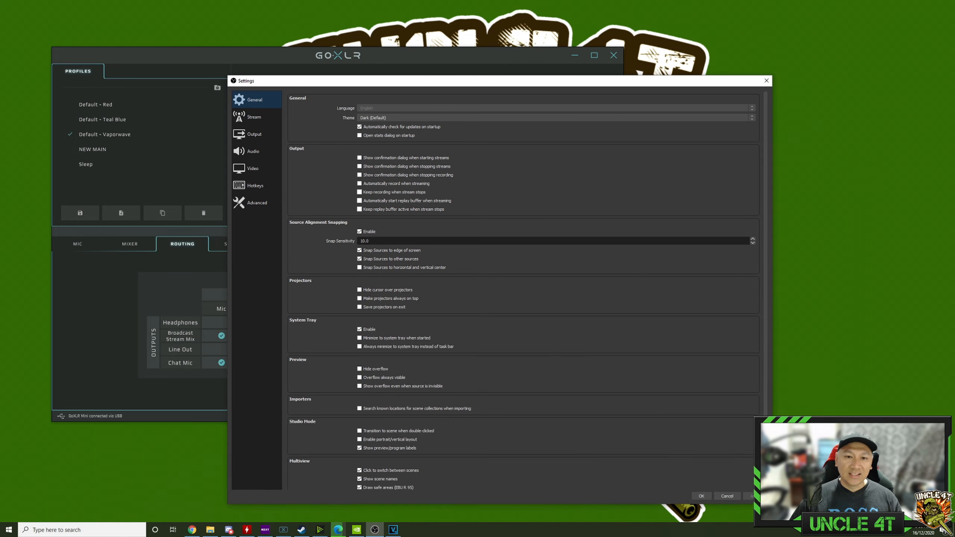
{"action": "left_click_drag", "start_coordinate": [359, 81], "coordinate": [282, 38]}
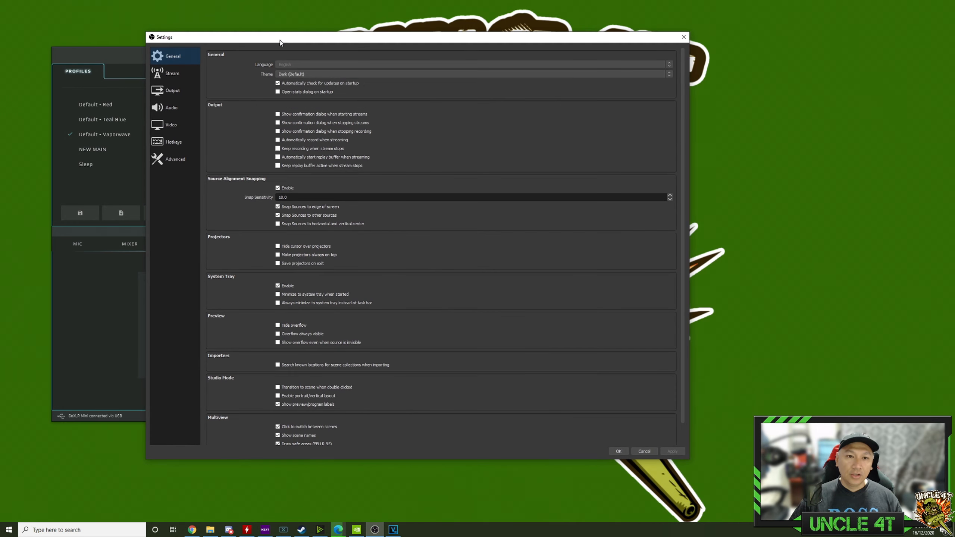
{"action": "left_click", "coordinate": [118, 65]}
{"action": "left_click", "coordinate": [576, 55]}
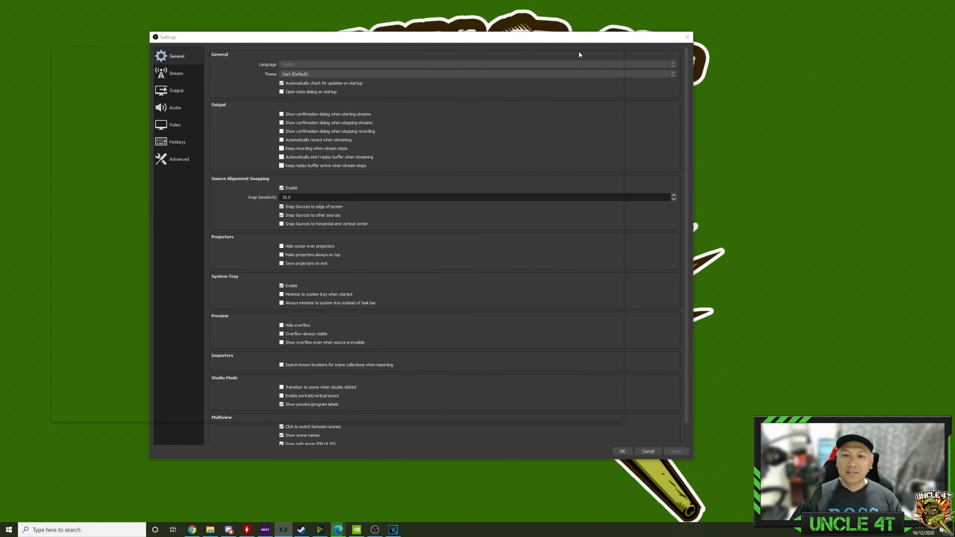
Show the recording options in the OBS output settings to review the enabled audio tracks.
{"action": "left_click_drag", "start_coordinate": [362, 36], "coordinate": [396, 37]}
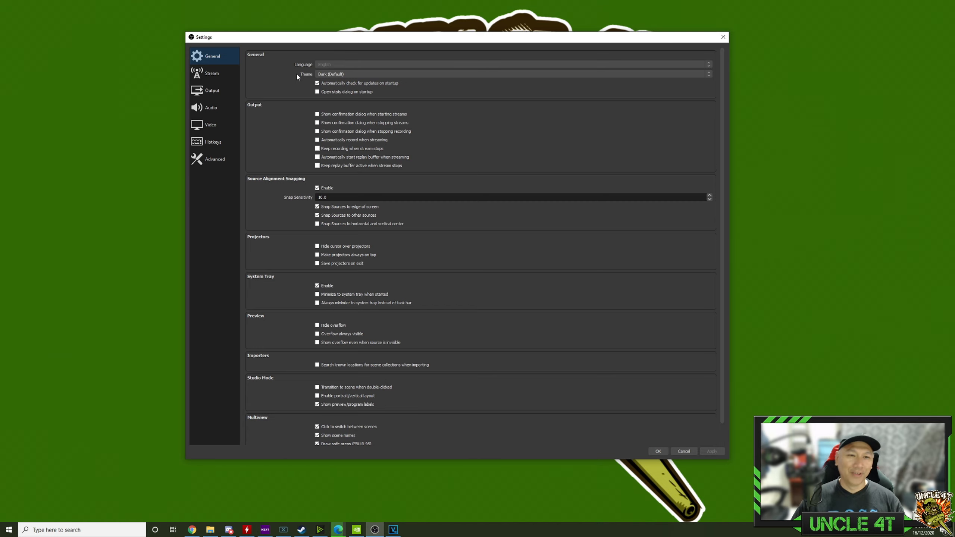
{"action": "left_click", "coordinate": [219, 91]}
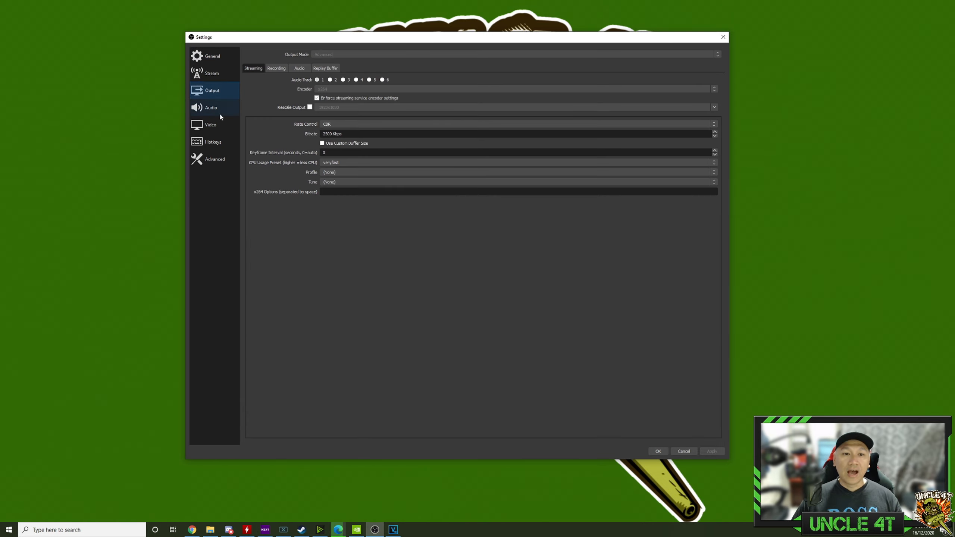
{"action": "left_click", "coordinate": [277, 68]}
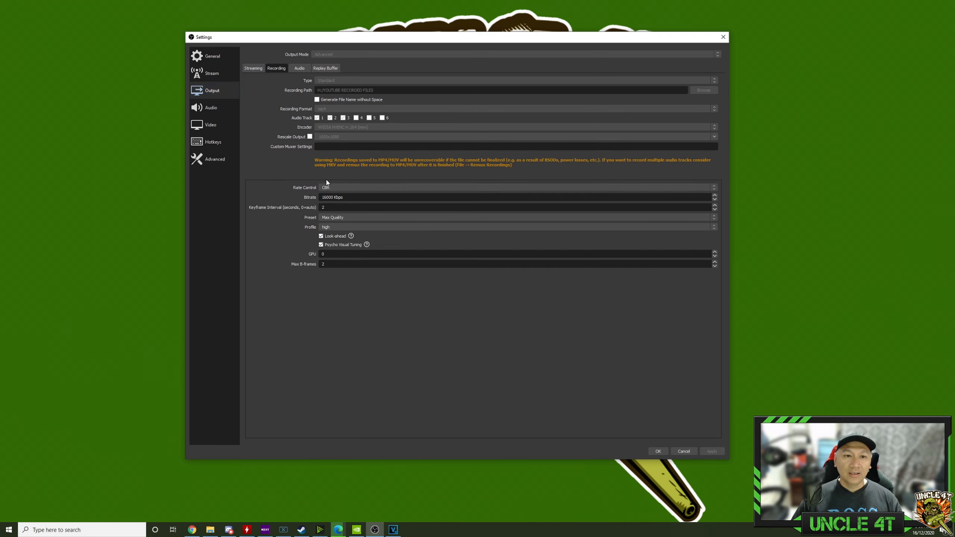
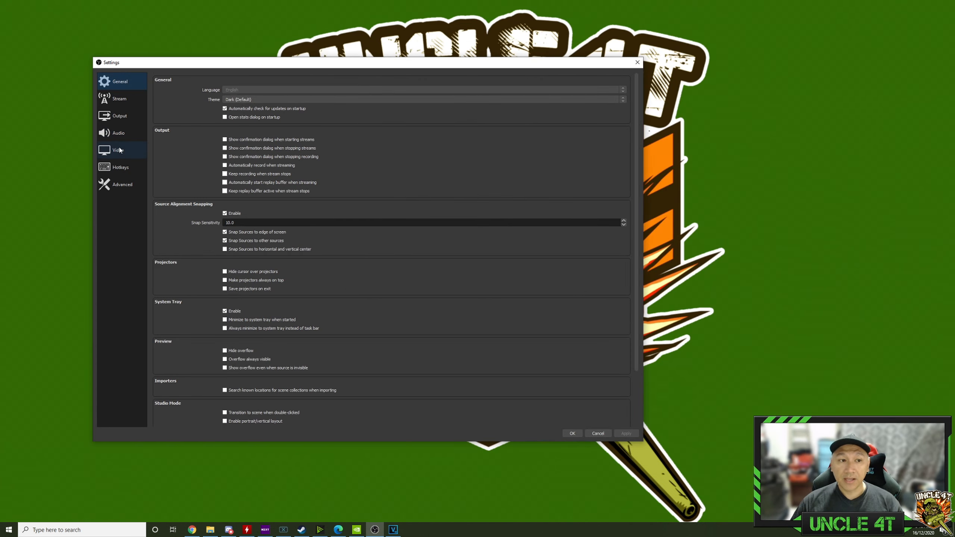
In the audio settings, try Chat Mic (2- TC-Helicon GoXLR Mini) as the Mic/Auxiliary Audio device.
{"action": "left_click", "coordinate": [118, 133]}
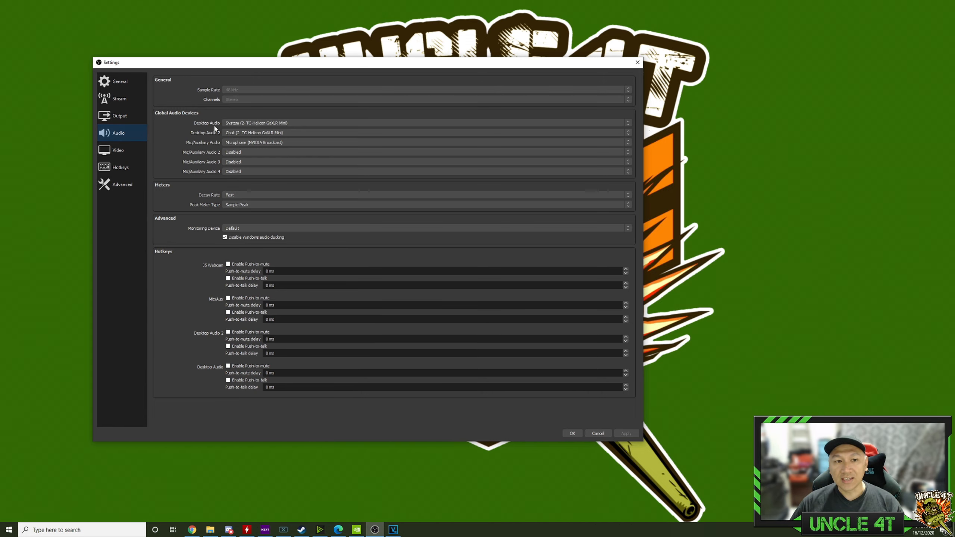
{"action": "left_click", "coordinate": [269, 143]}
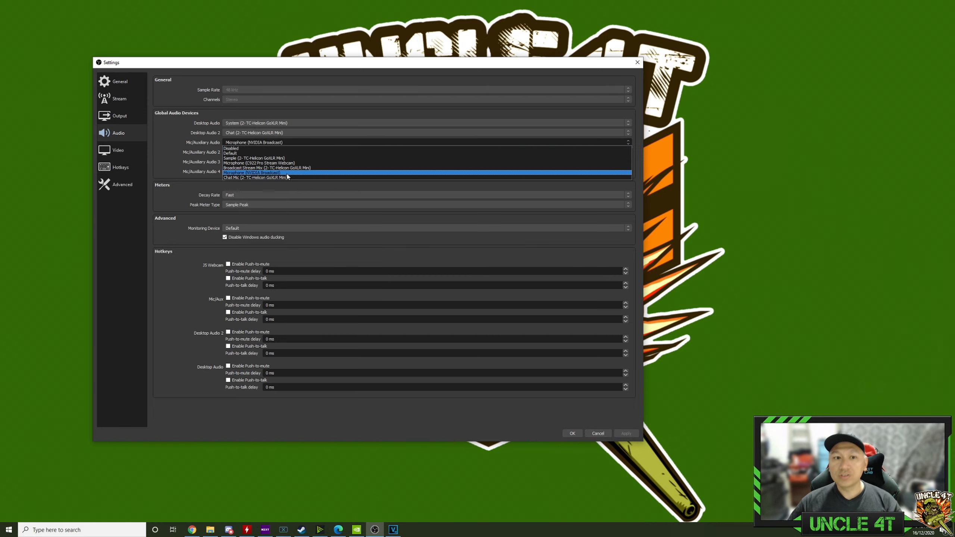
{"action": "left_click", "coordinate": [248, 177]}
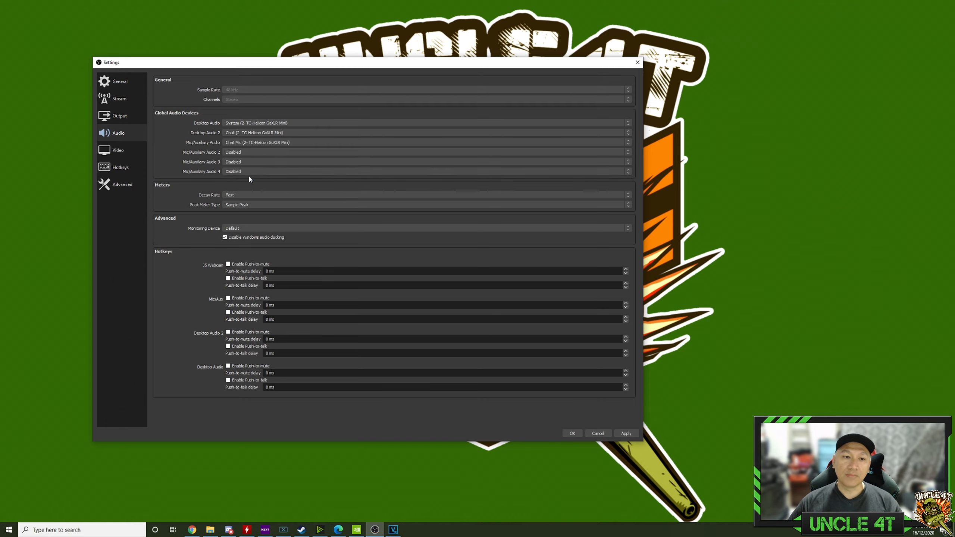
Set the Mic/Auxiliary Audio device to Microphone (NVIDIA Broadcast) and accept the settings.
{"action": "left_click", "coordinate": [275, 143]}
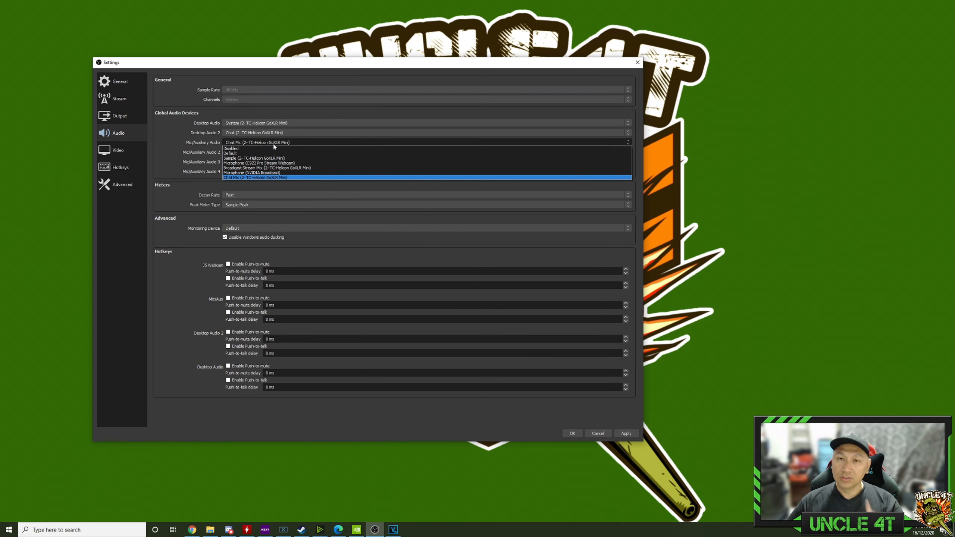
{"action": "left_click", "coordinate": [253, 173]}
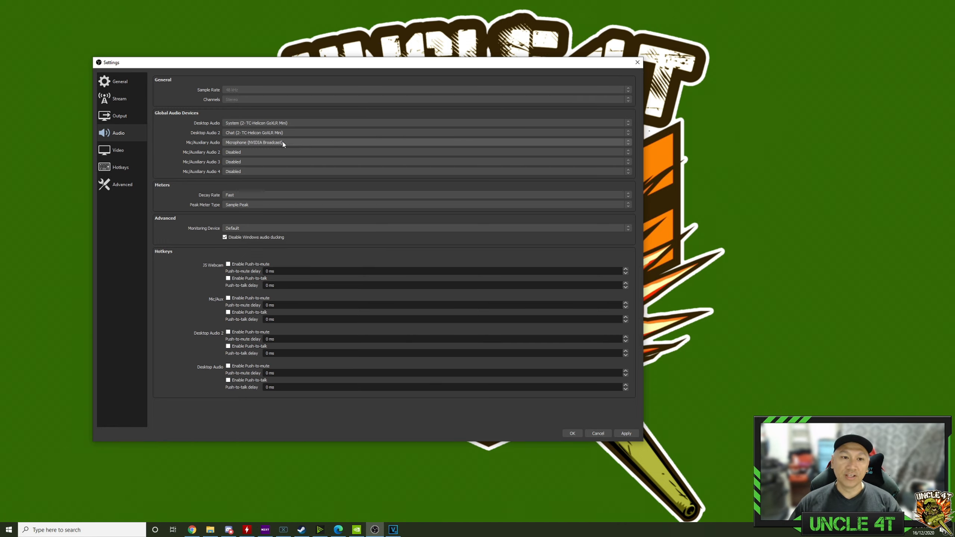
{"action": "left_click", "coordinate": [572, 434]}
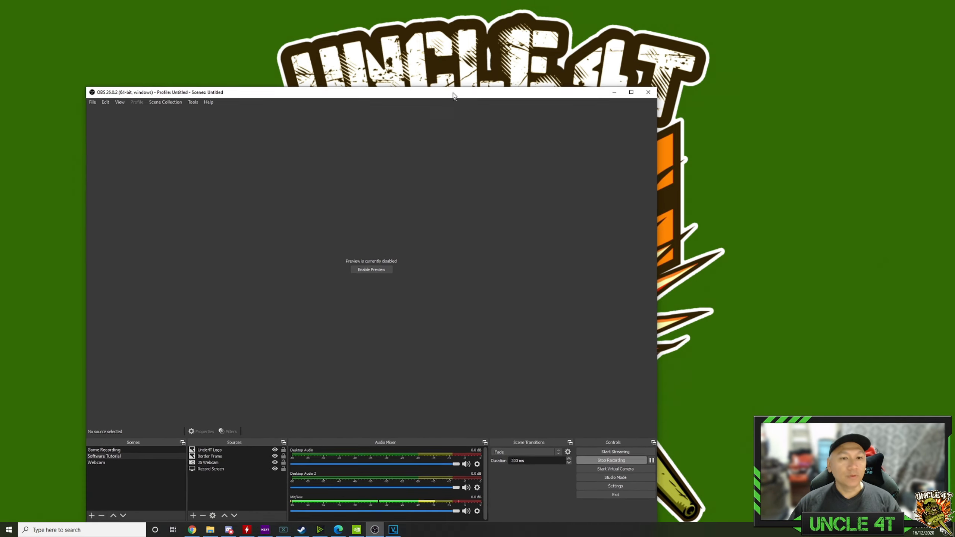
{"action": "left_click_drag", "start_coordinate": [455, 92], "coordinate": [414, 38]}
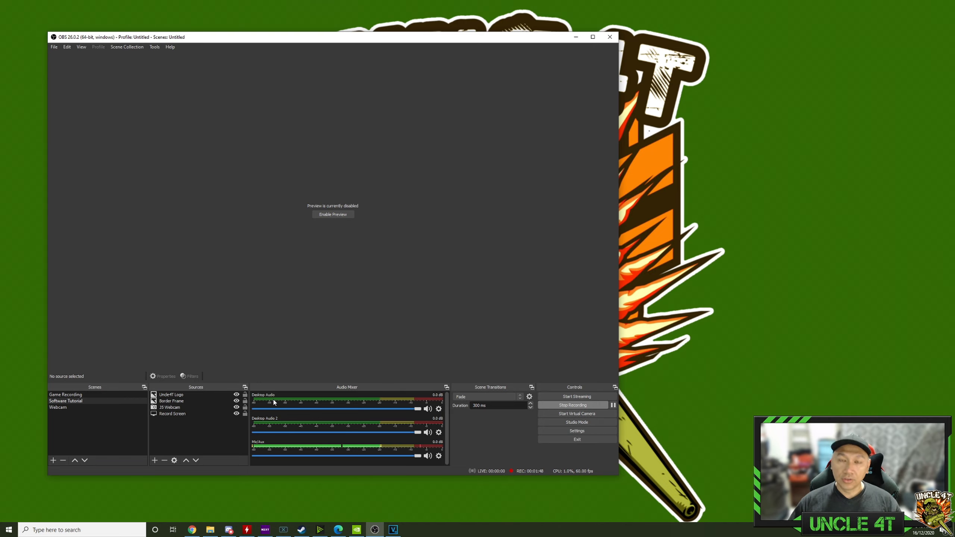
{"action": "left_click", "coordinate": [439, 410]}
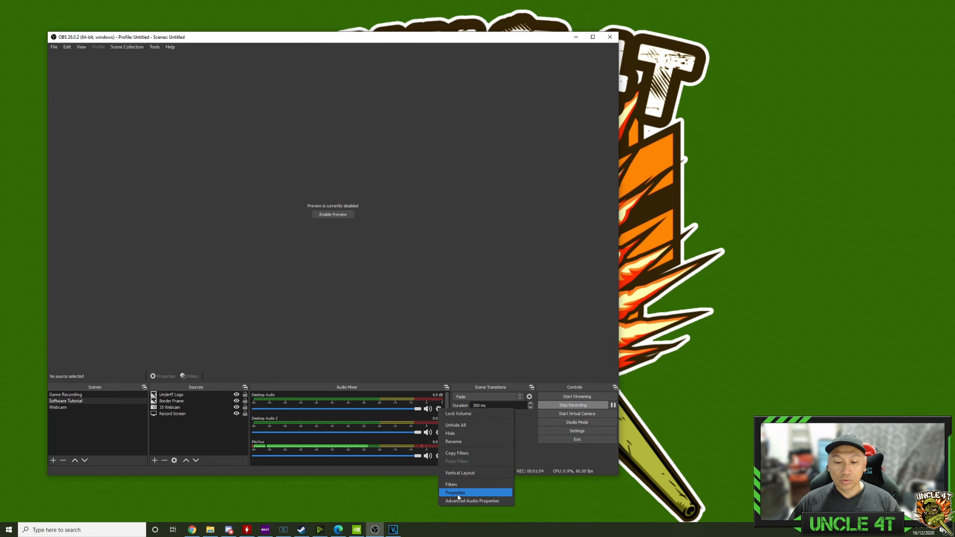
{"action": "left_click", "coordinate": [452, 485]}
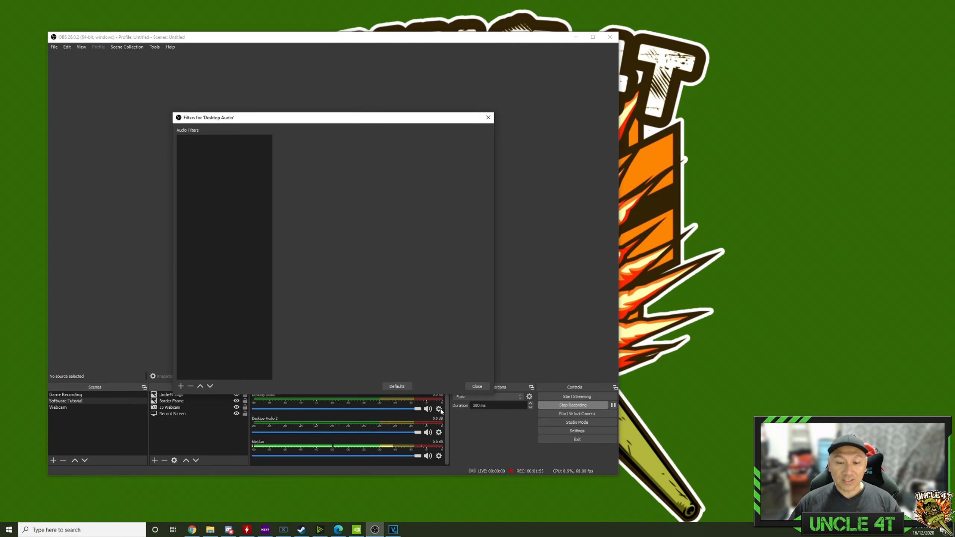
{"action": "left_click", "coordinate": [477, 387]}
Check which device is assigned in the properties of the Desktop Audio mixer source.
{"action": "left_click", "coordinate": [438, 410]}
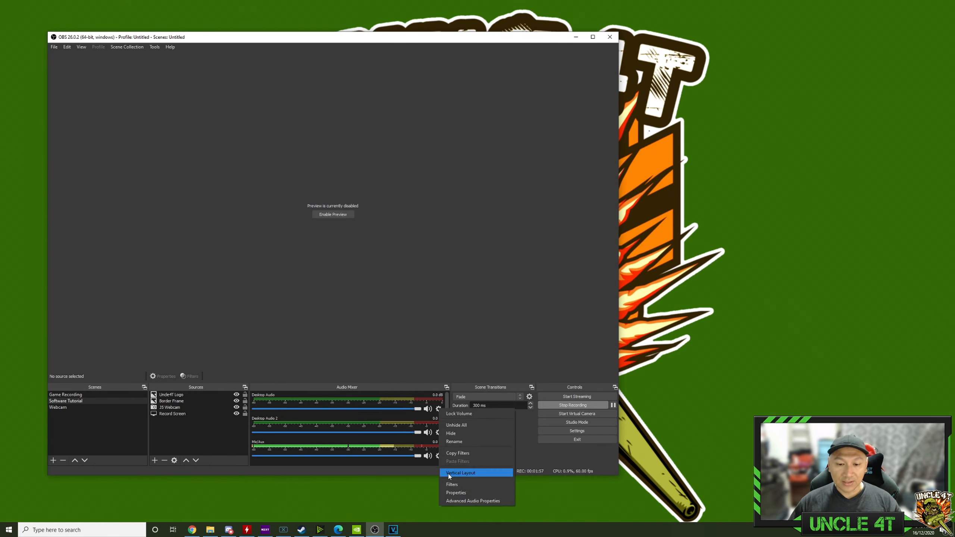
{"action": "left_click", "coordinate": [456, 493]}
{"action": "left_click_drag", "start_coordinate": [283, 149], "coordinate": [371, 132]}
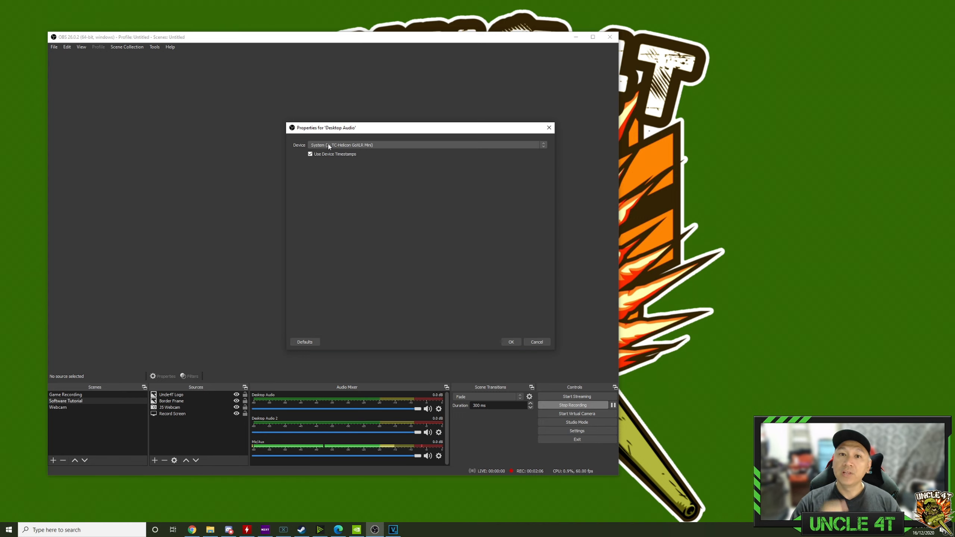
{"action": "left_click", "coordinate": [511, 343]}
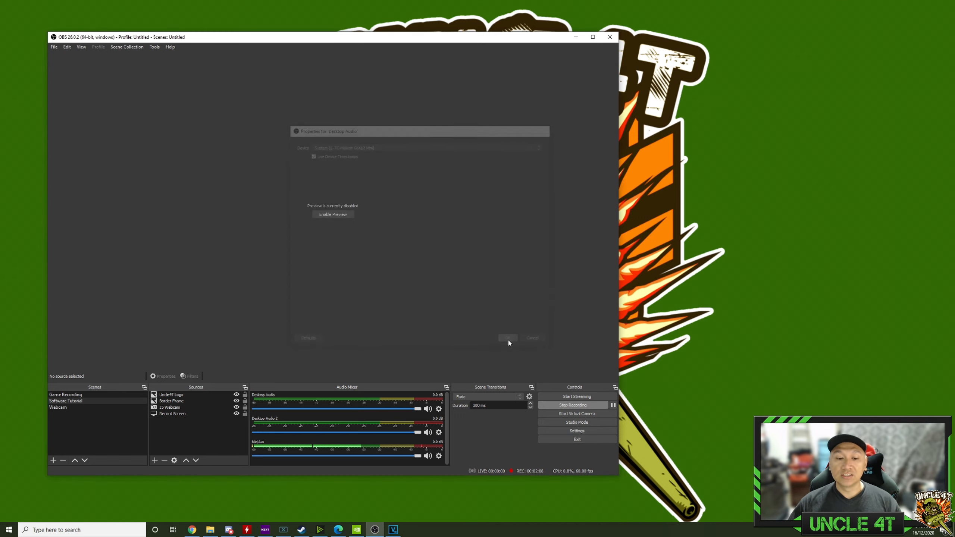
In the Desktop Audio 2 properties, choose Chat (2- TC-Helicon GoXLR Mini) as the device and accept it.
{"action": "left_click", "coordinate": [439, 433]}
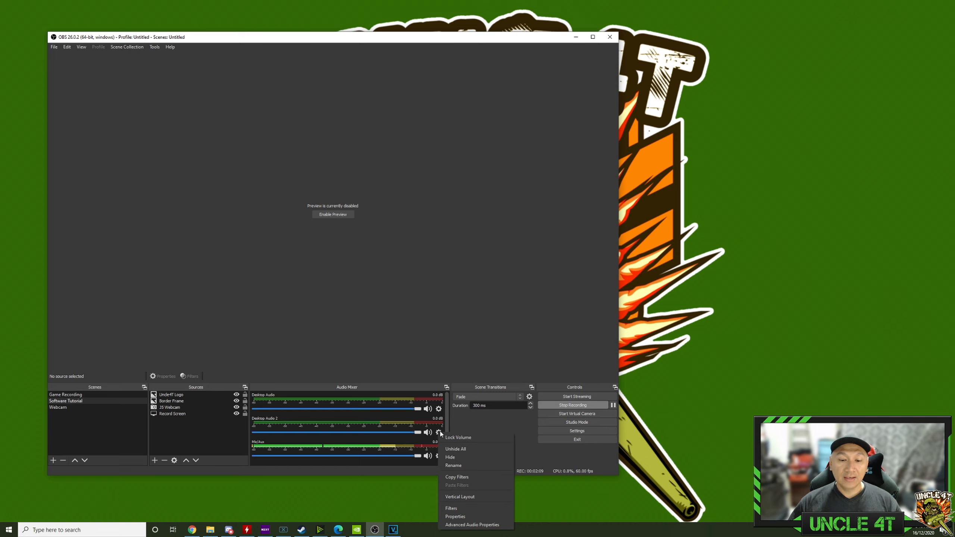
{"action": "left_click", "coordinate": [456, 518]}
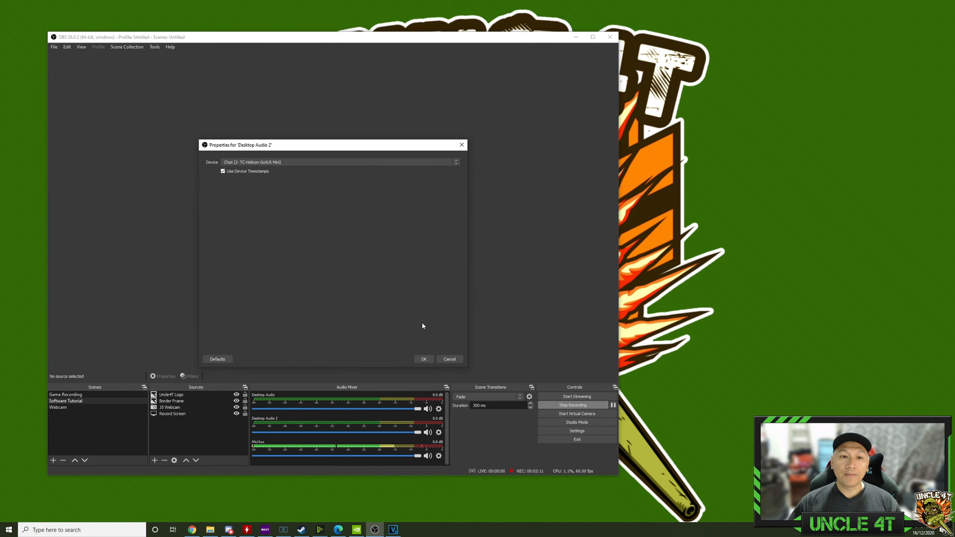
{"action": "left_click", "coordinate": [249, 163]}
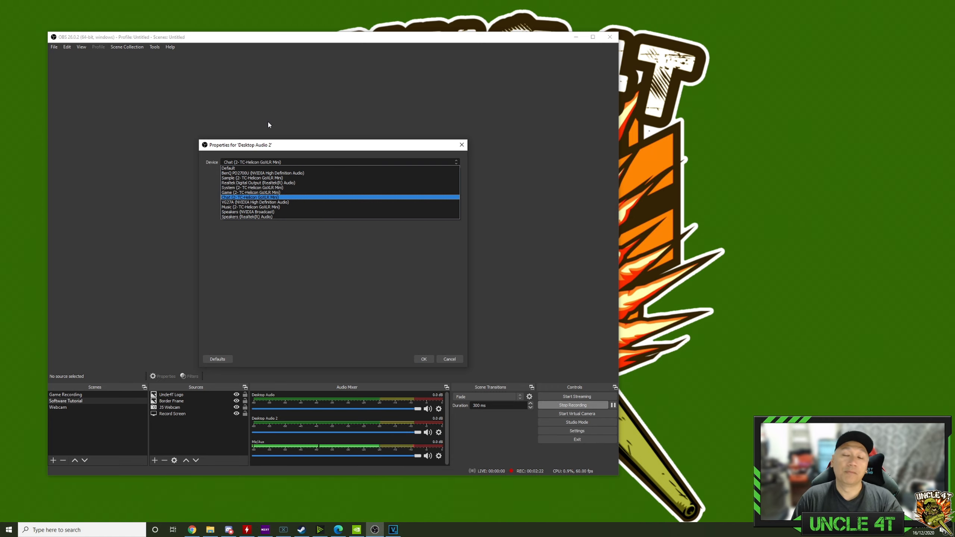
{"action": "left_click", "coordinate": [238, 198]}
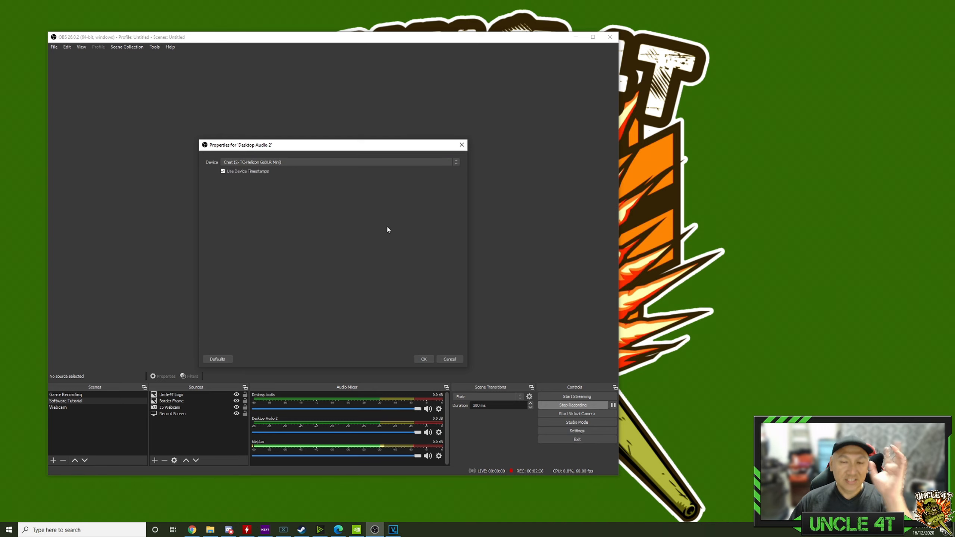
{"action": "left_click", "coordinate": [424, 359]}
Check which device is assigned in the properties of the Mic/Aux mixer source.
{"action": "left_click", "coordinate": [439, 456]}
{"action": "left_click", "coordinate": [449, 444]}
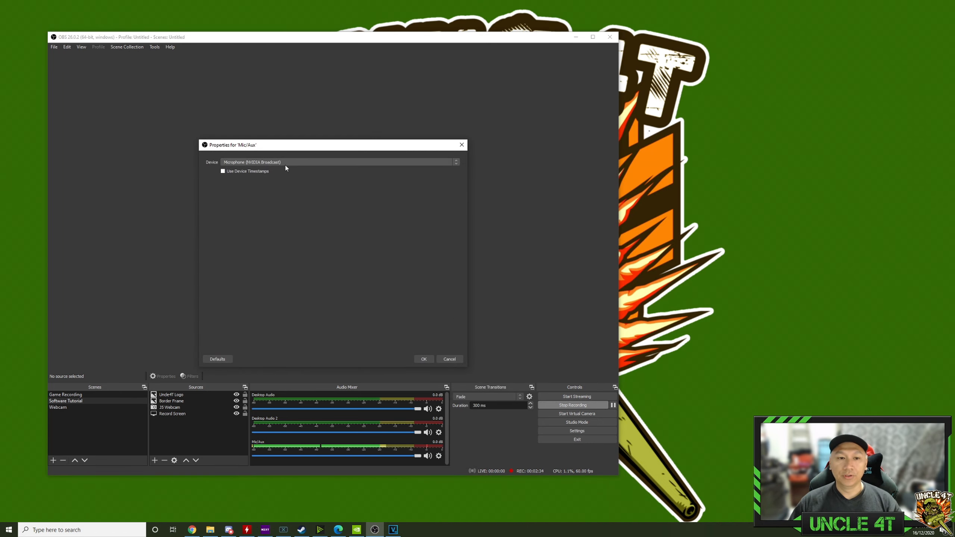
{"action": "left_click", "coordinate": [437, 360]}
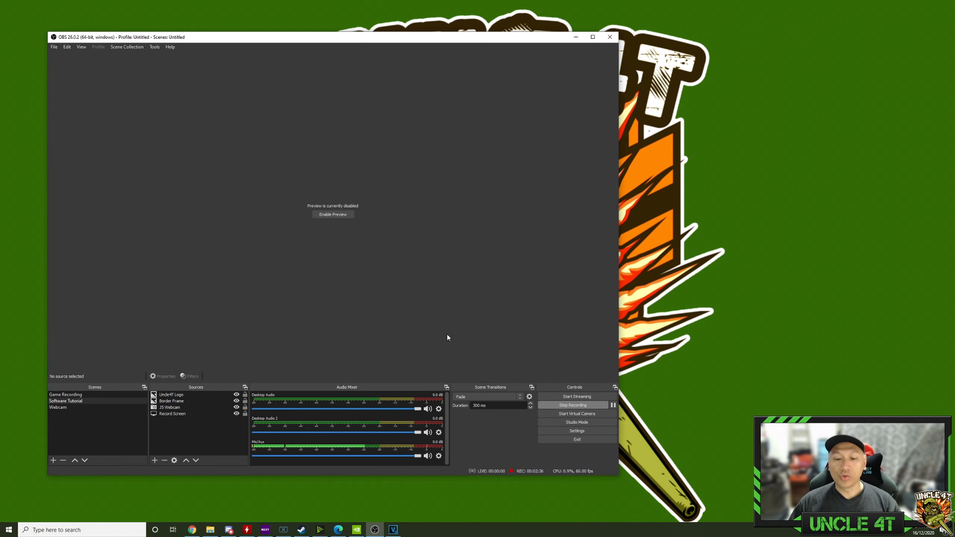
Examine the track assignments of the active audio sources in the Advanced Audio Properties.
{"action": "left_click", "coordinate": [439, 409]}
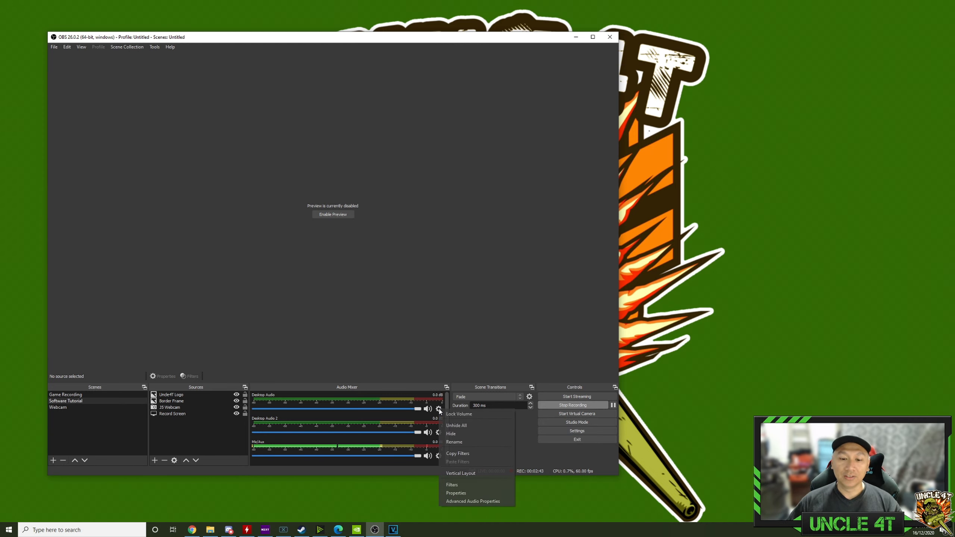
{"action": "left_click", "coordinate": [463, 502]}
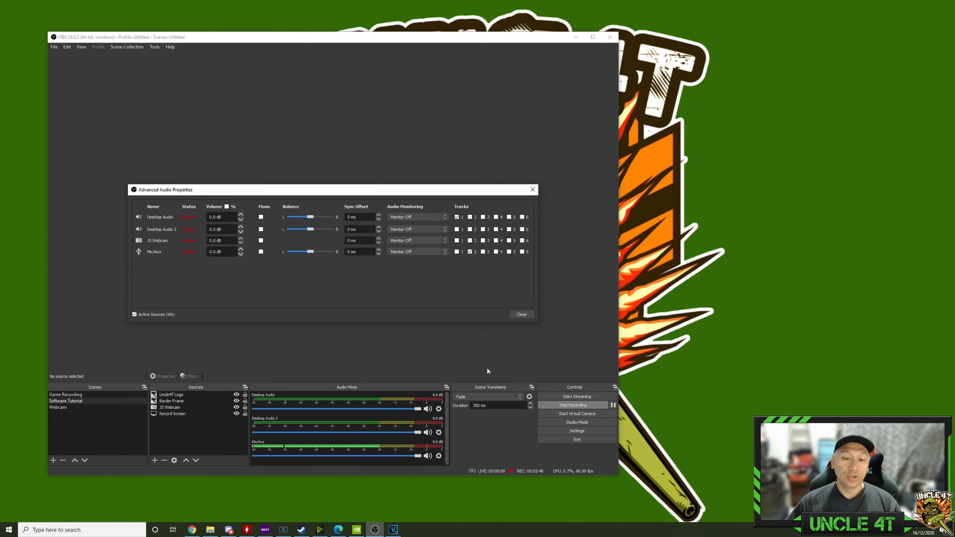
{"action": "left_click", "coordinate": [522, 315]}
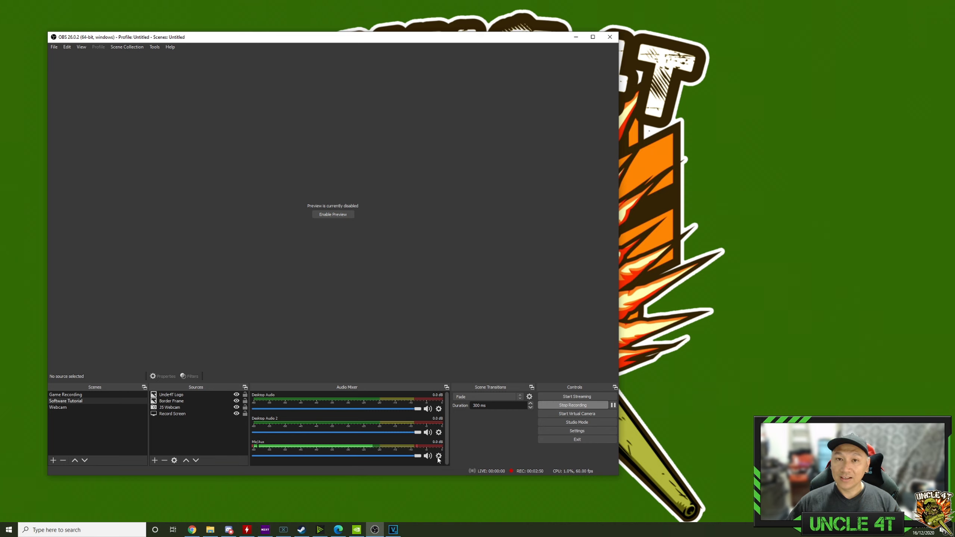
In the Advanced Audio Properties, assign Desktop Audio to track 1 and Desktop Audio 2 to track 2.
{"action": "left_click", "coordinate": [439, 409]}
{"action": "left_click", "coordinate": [470, 502]}
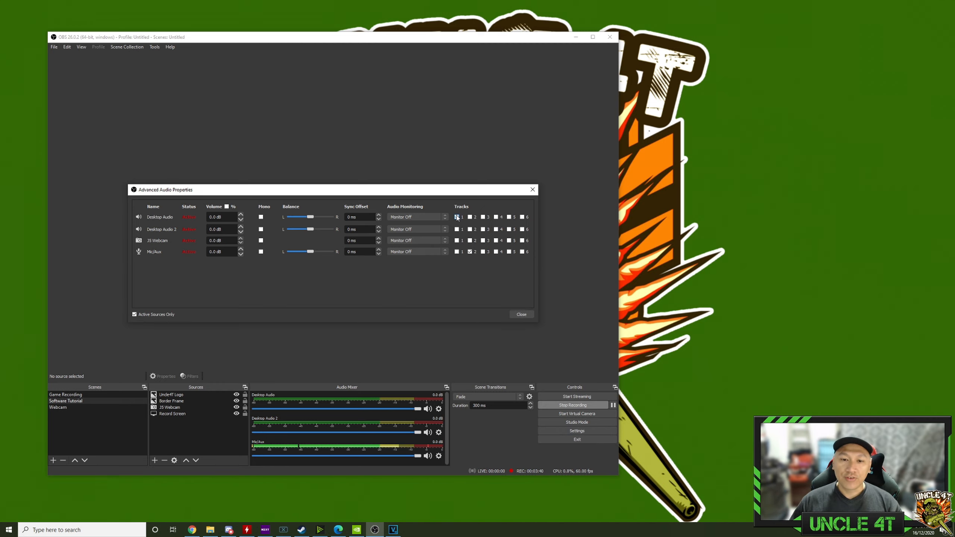
{"action": "left_click", "coordinate": [458, 218]}
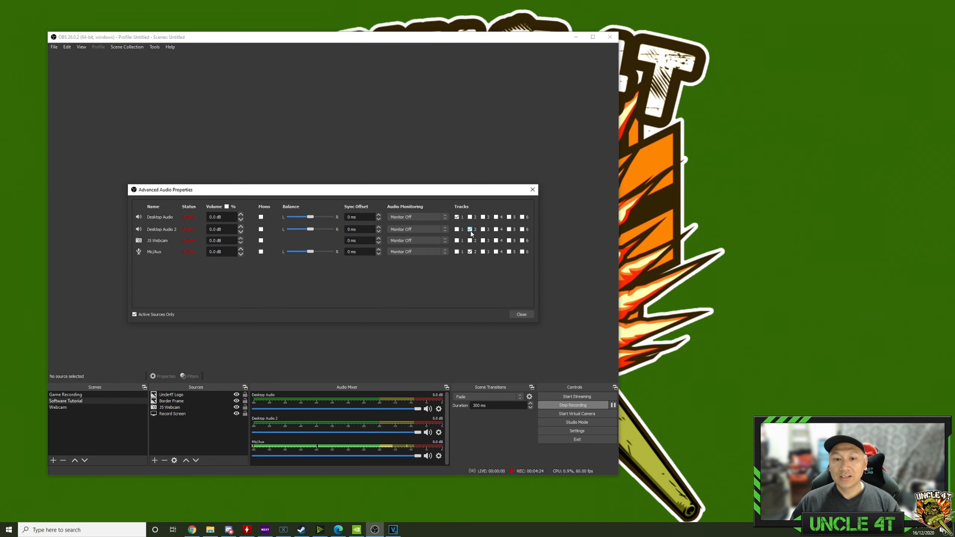
{"action": "left_click", "coordinate": [471, 231]}
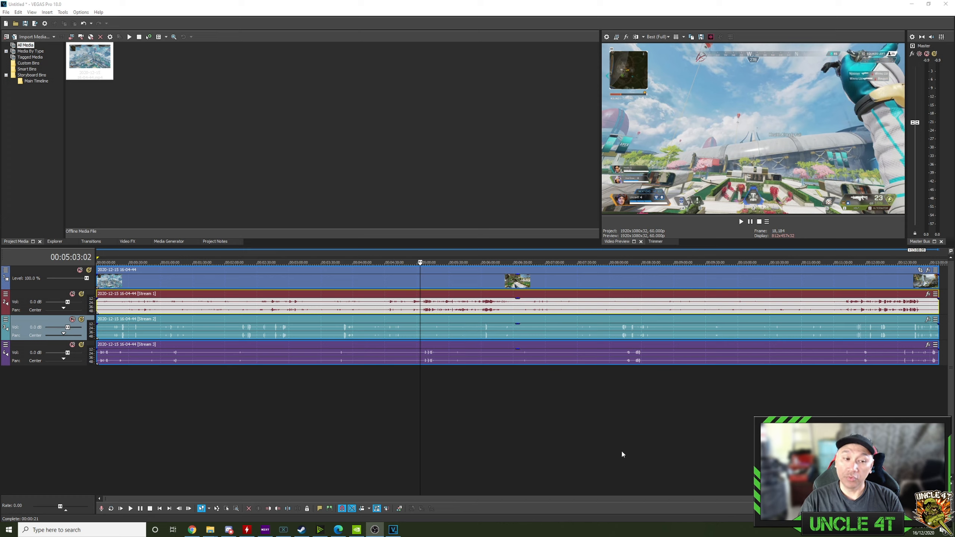
Inspect the recording's video event and its Stream 1, Stream 2 and Stream 3 audio events one after another on the timeline.
{"action": "left_click", "coordinate": [475, 278]}
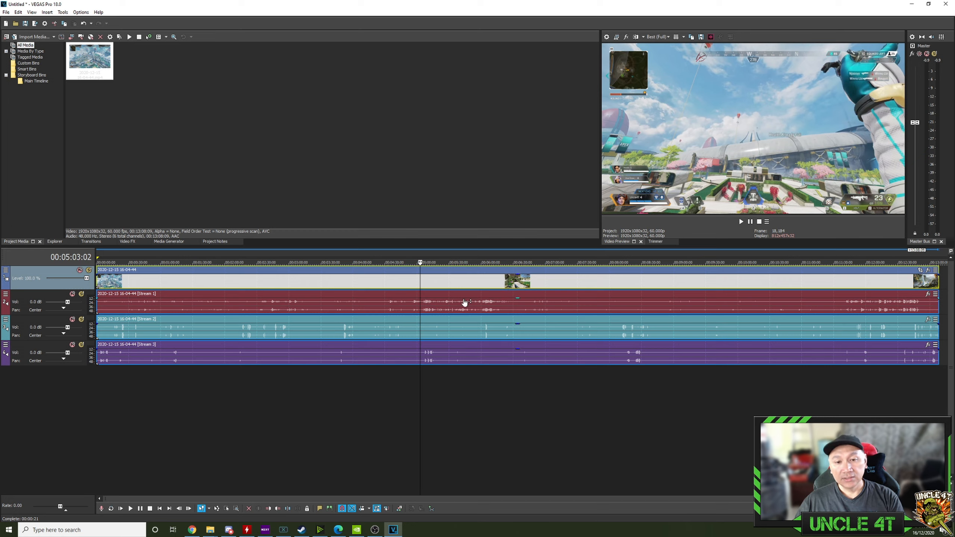
{"action": "left_click", "coordinate": [466, 304]}
{"action": "left_click", "coordinate": [444, 331]}
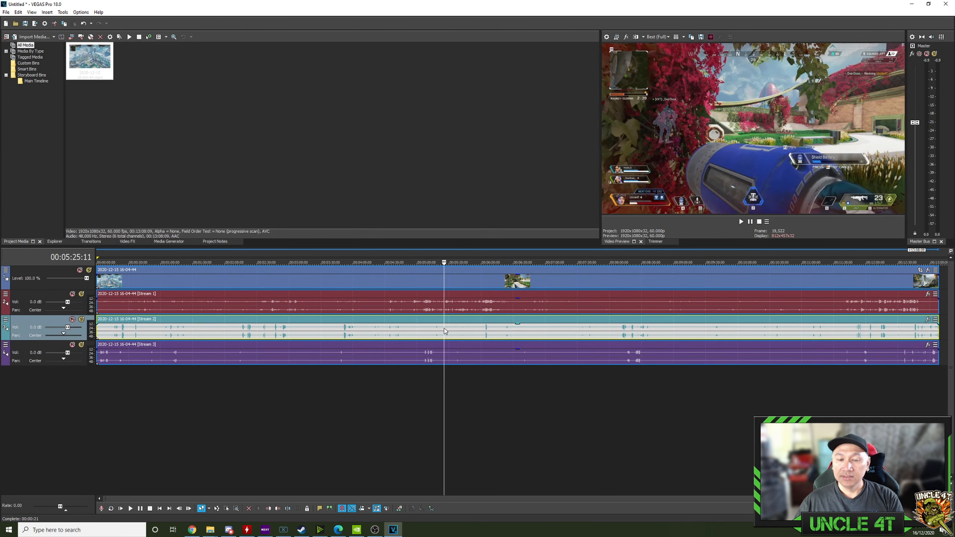
{"action": "left_click", "coordinate": [435, 352]}
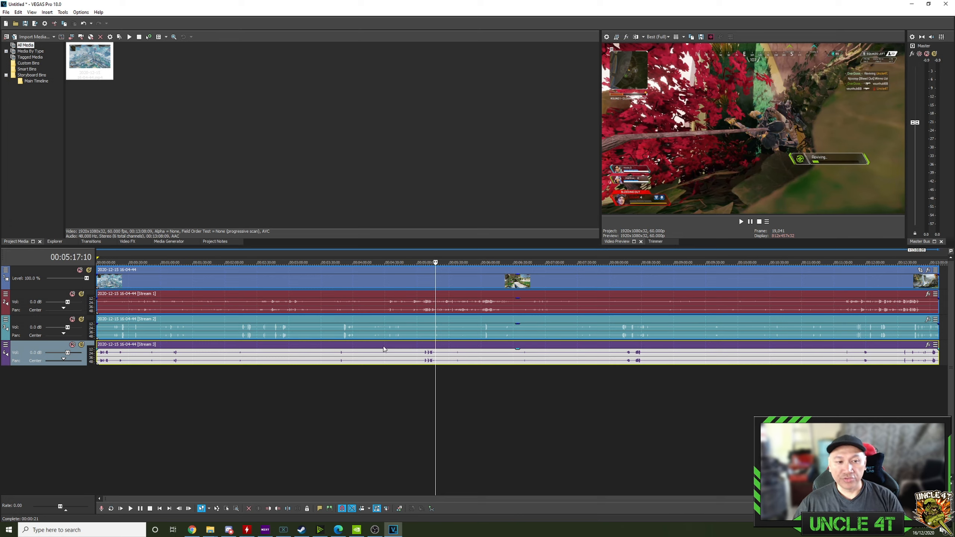
Mute the Stream 3 and Stream 2 audio tracks and play a short passage of Stream 1 on its own.
{"action": "left_click", "coordinate": [72, 345]}
{"action": "left_click", "coordinate": [73, 319]}
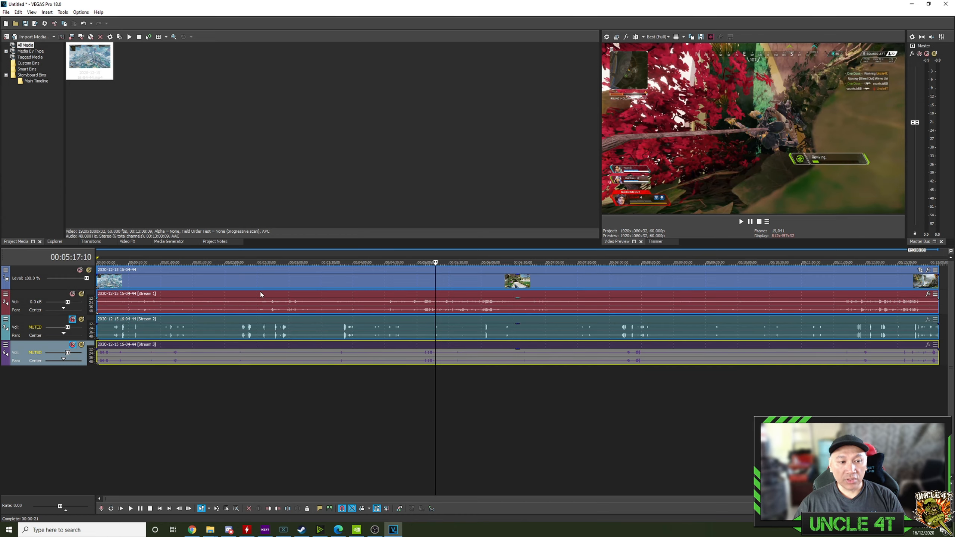
{"action": "left_click", "coordinate": [741, 222]}
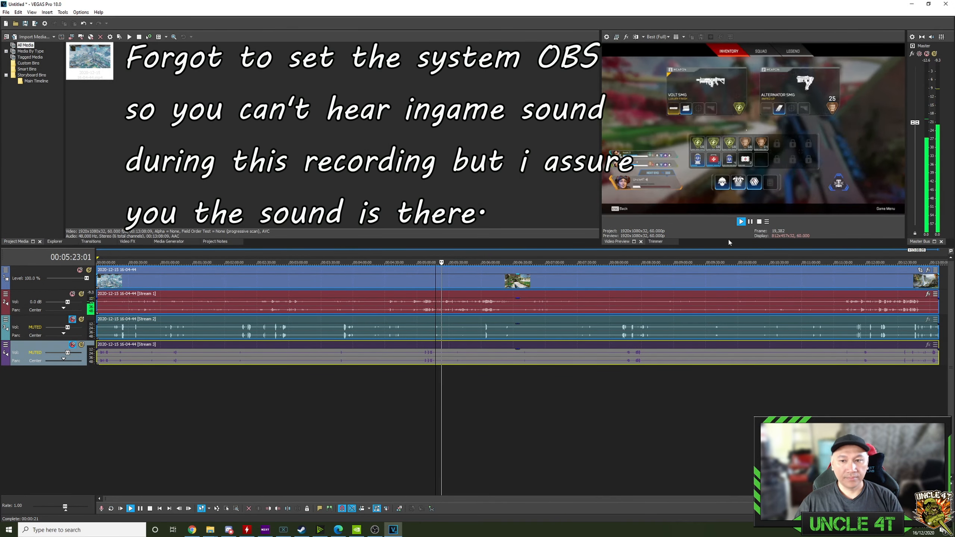
{"action": "left_click", "coordinate": [750, 221]}
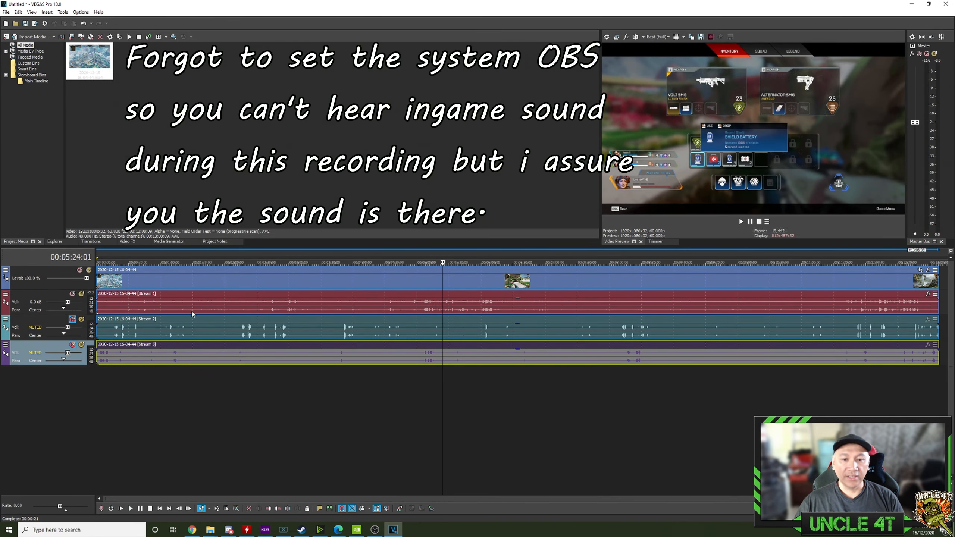
Unmute Stream 2, mute Stream 1, and play Stream 2 alone from about 00:08:11.
{"action": "left_click", "coordinate": [73, 320]}
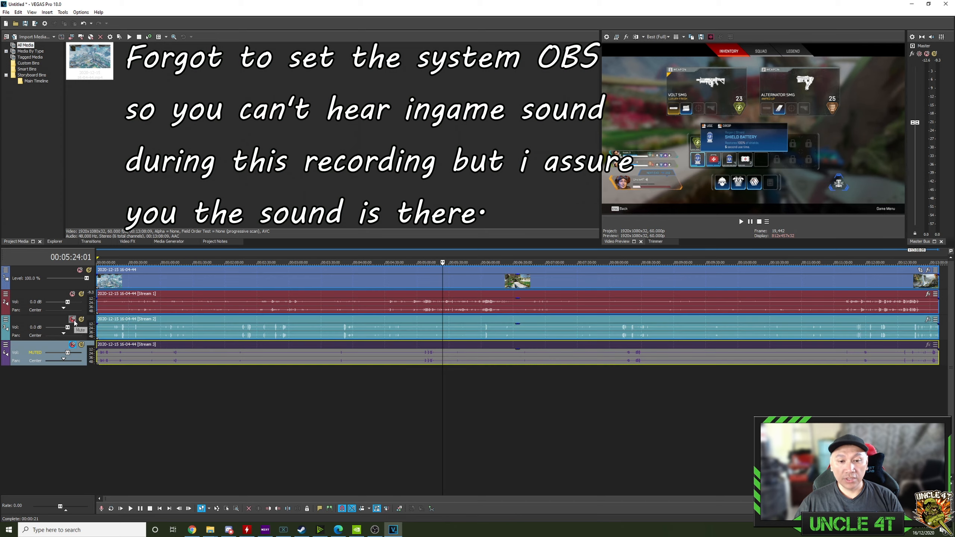
{"action": "left_click", "coordinate": [72, 294]}
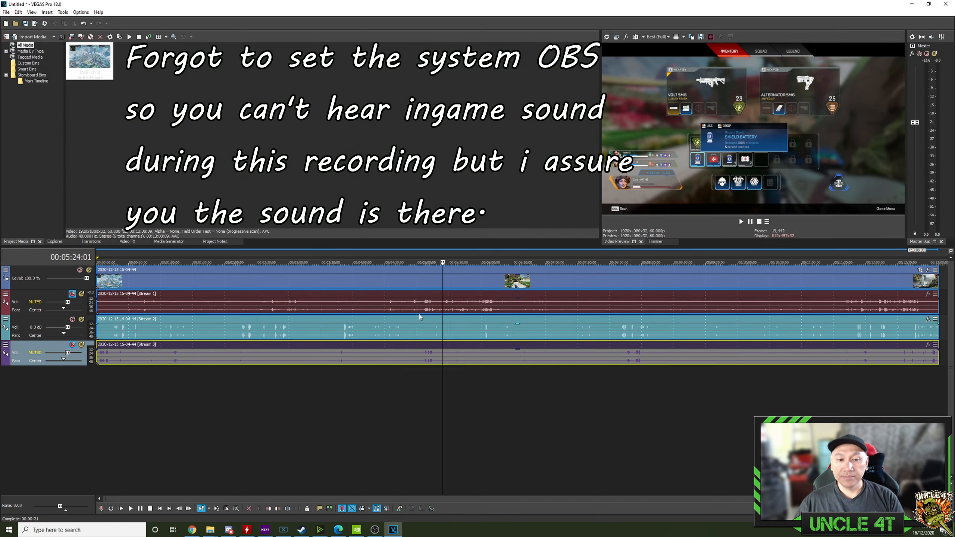
{"action": "left_click", "coordinate": [172, 256]}
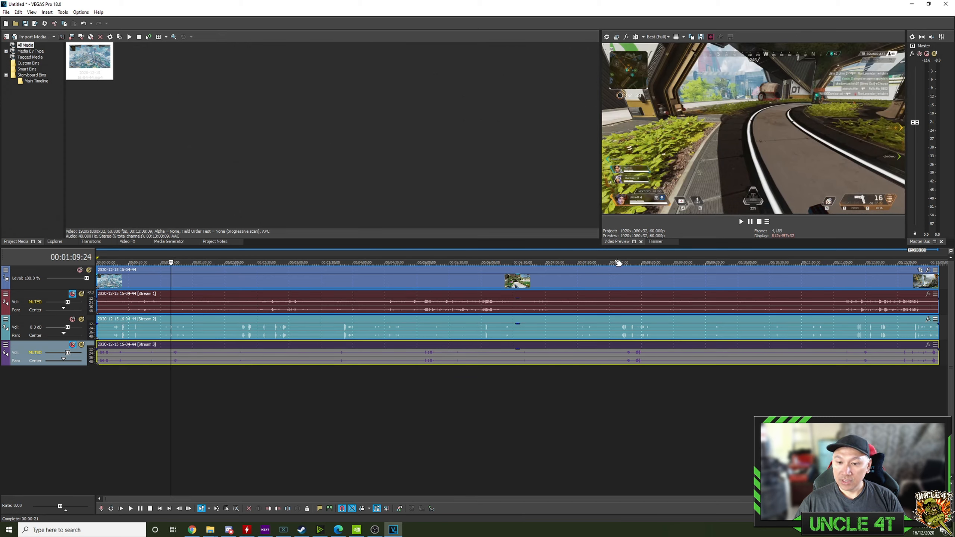
{"action": "left_click", "coordinate": [622, 256]}
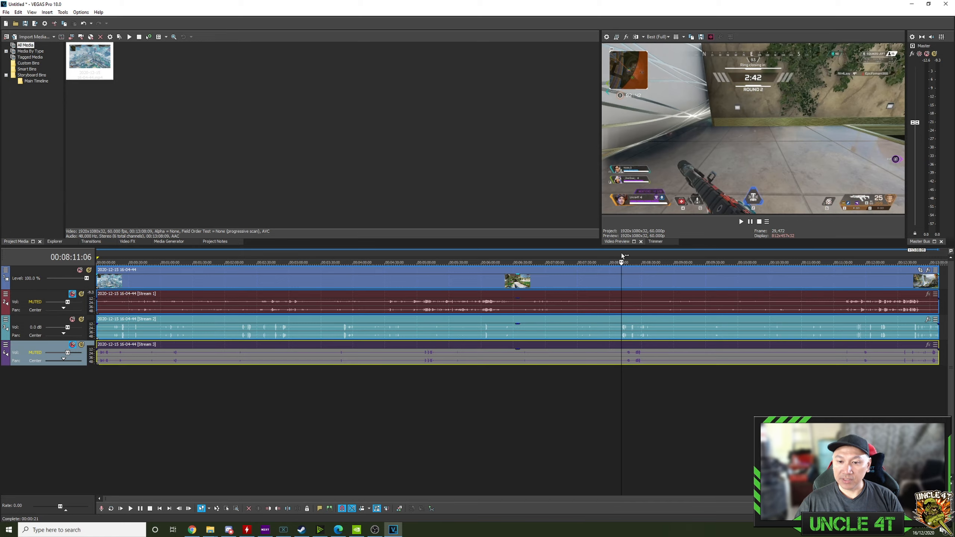
{"action": "left_click", "coordinate": [741, 223]}
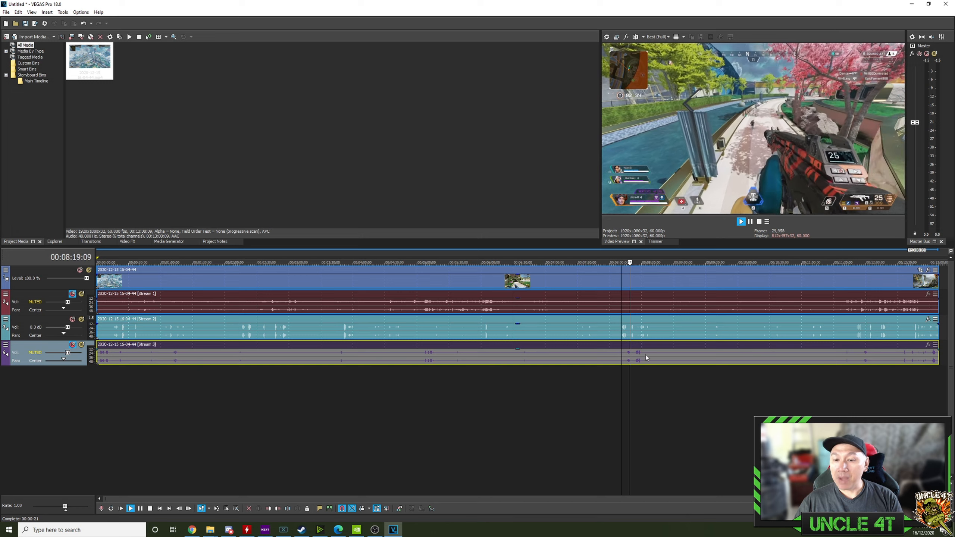
{"action": "key", "text": "Return"}
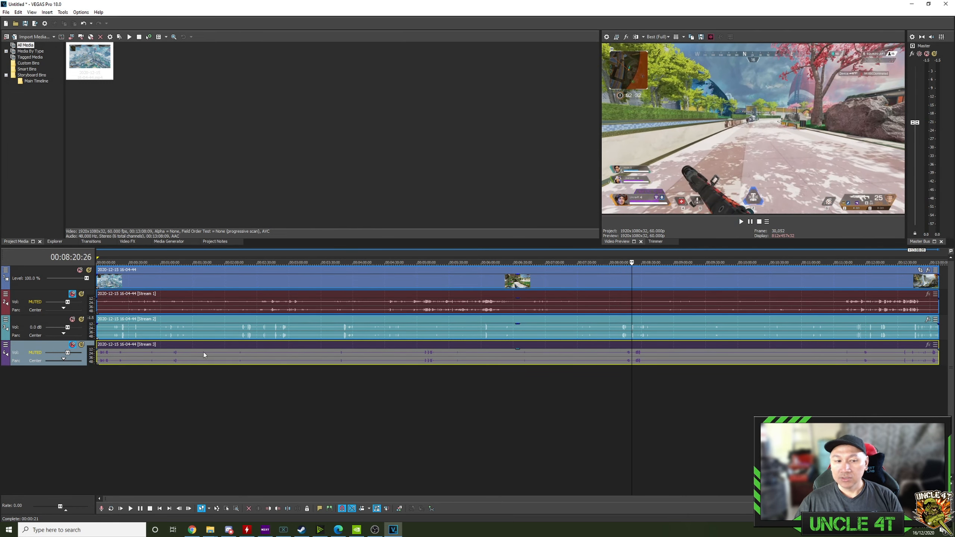
Unmute Stream 3 and play it together with Stream 2 from about 00:08:14, keeping Stream 1 muted.
{"action": "left_click", "coordinate": [73, 345]}
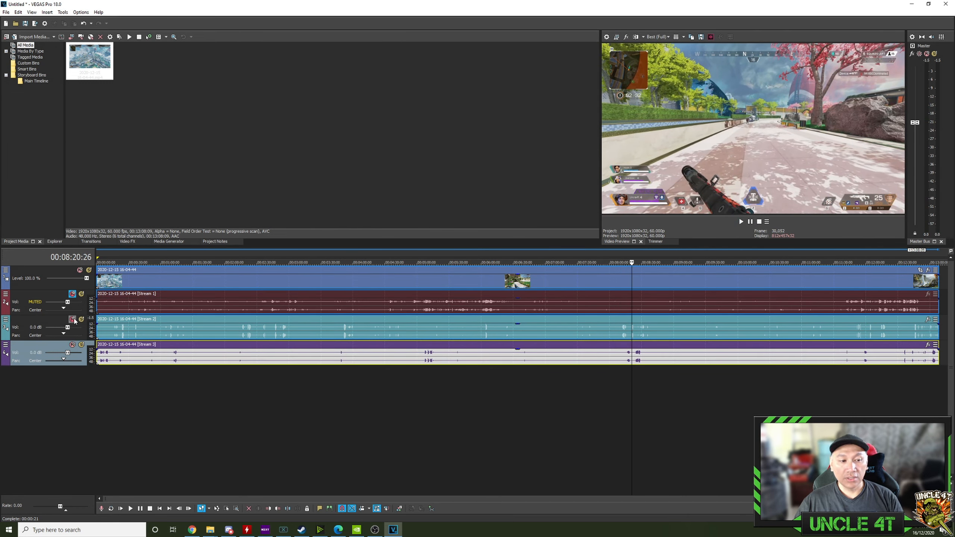
{"action": "left_click", "coordinate": [625, 255]}
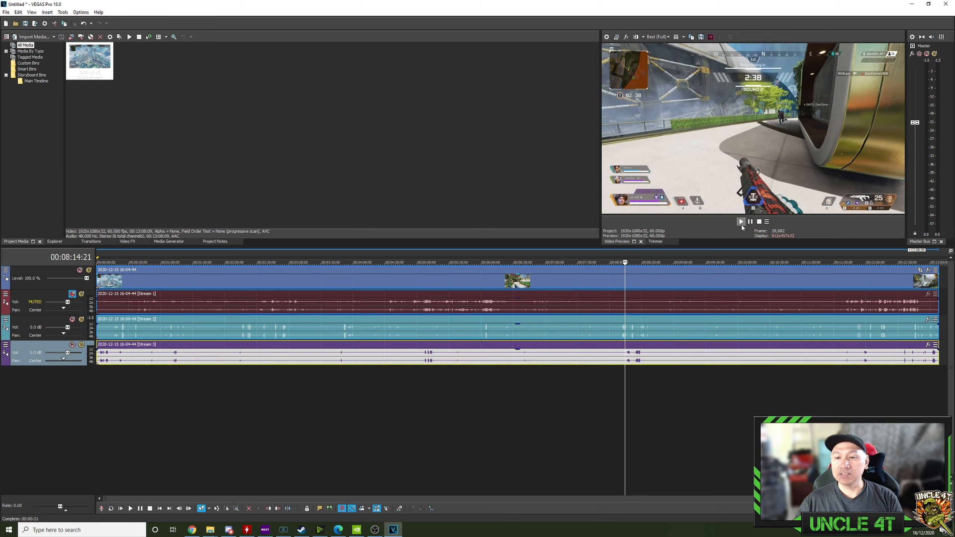
{"action": "left_click", "coordinate": [741, 222]}
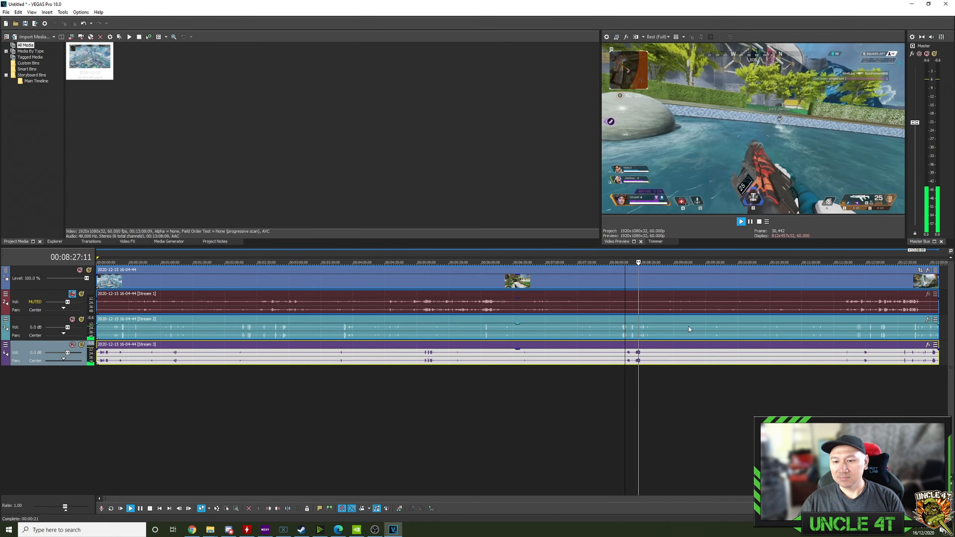
{"action": "key", "text": "Return"}
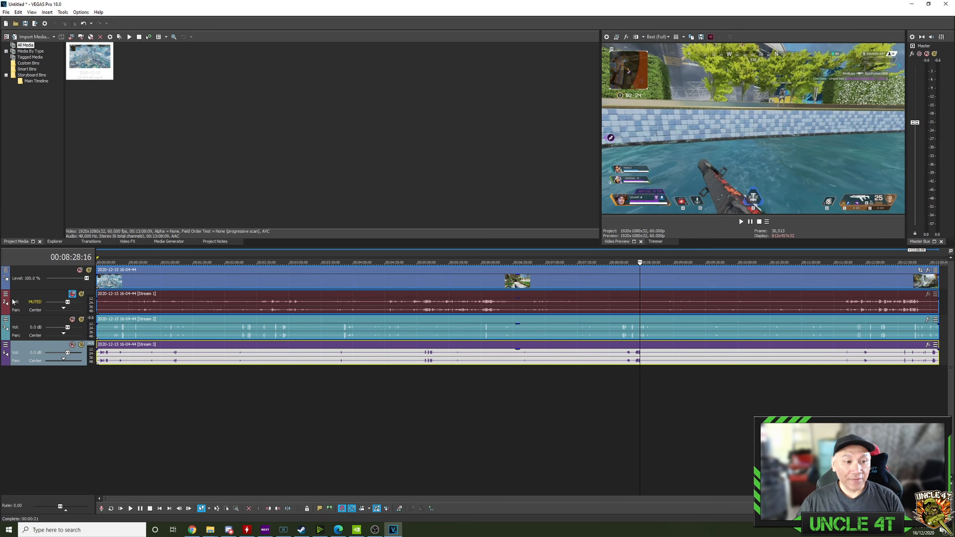
Unmute Stream 1 and play all three audio streams together, first from 00:08:28 and again around the 12-minute mark.
{"action": "left_click", "coordinate": [72, 294]}
{"action": "left_click", "coordinate": [72, 344]}
{"action": "left_click", "coordinate": [73, 345]}
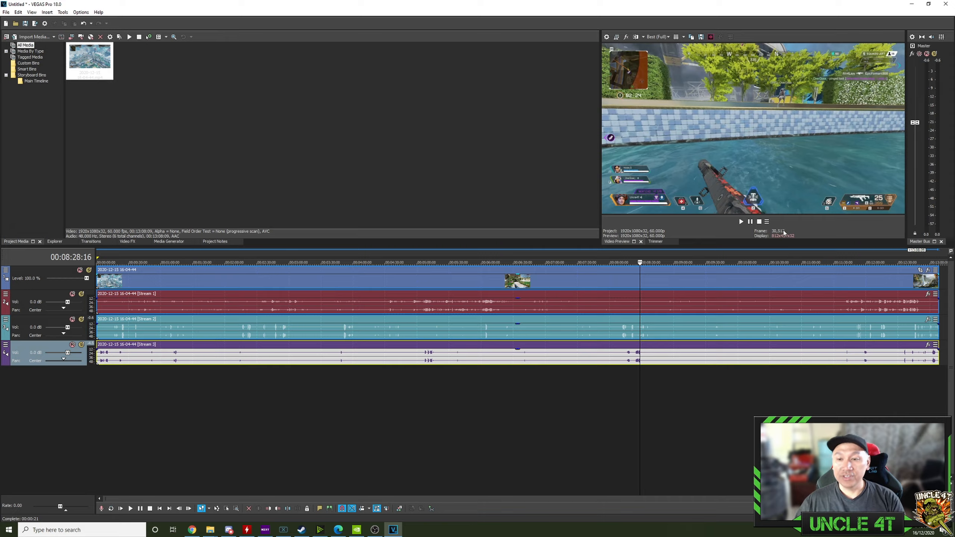
{"action": "key", "text": "space"}
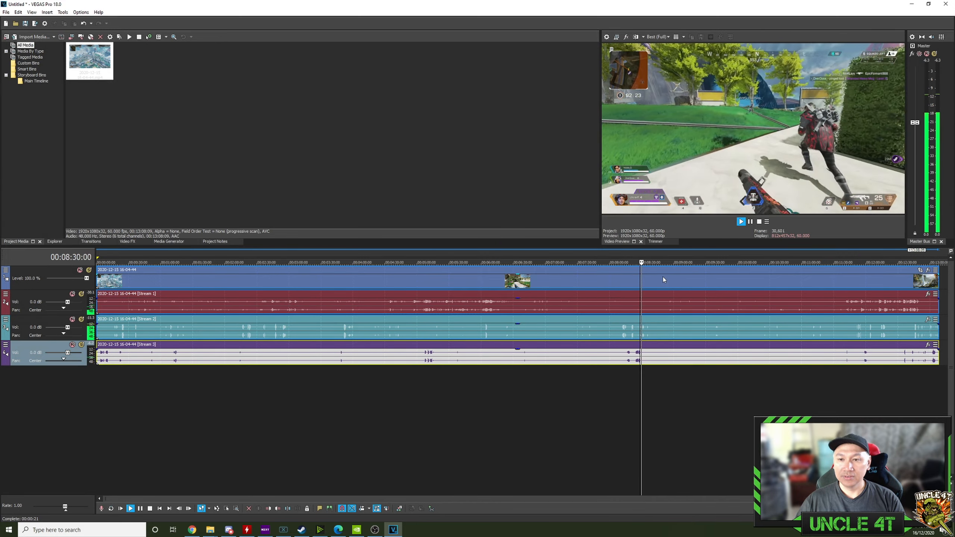
{"action": "left_click", "coordinate": [876, 252]}
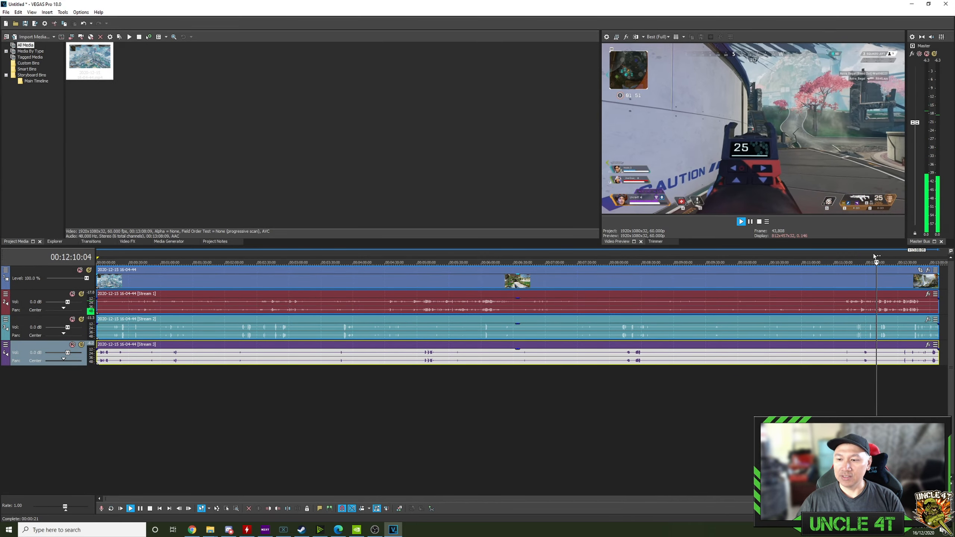
{"action": "left_click", "coordinate": [856, 253]}
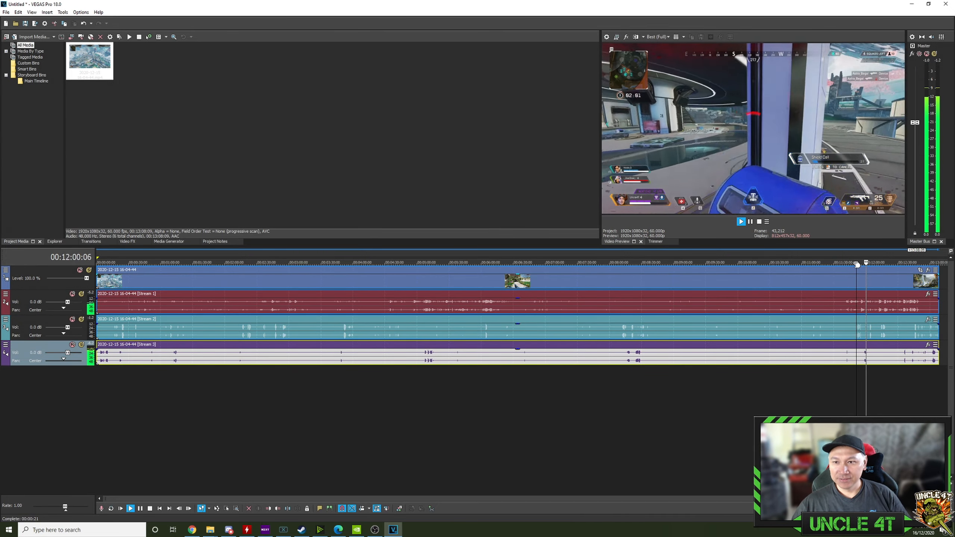
{"action": "left_click", "coordinate": [753, 223]}
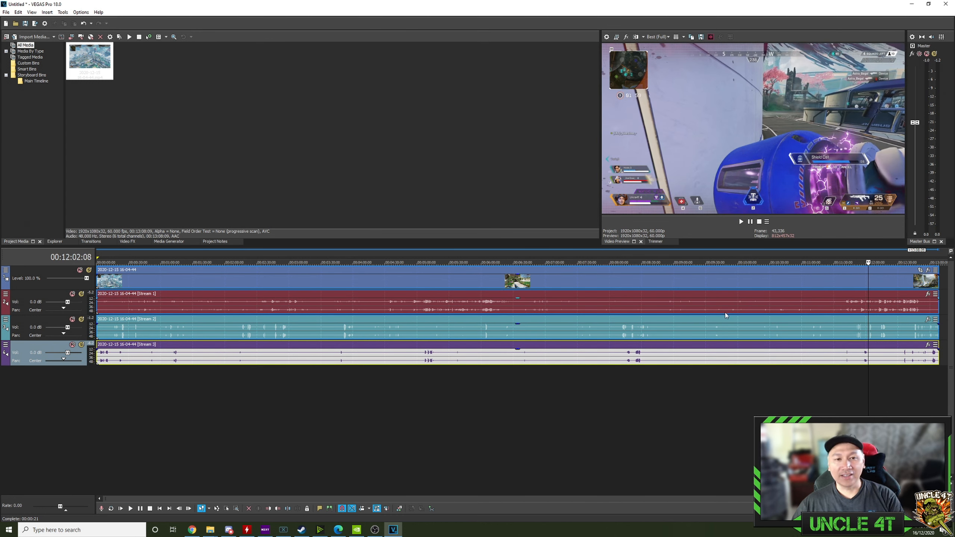